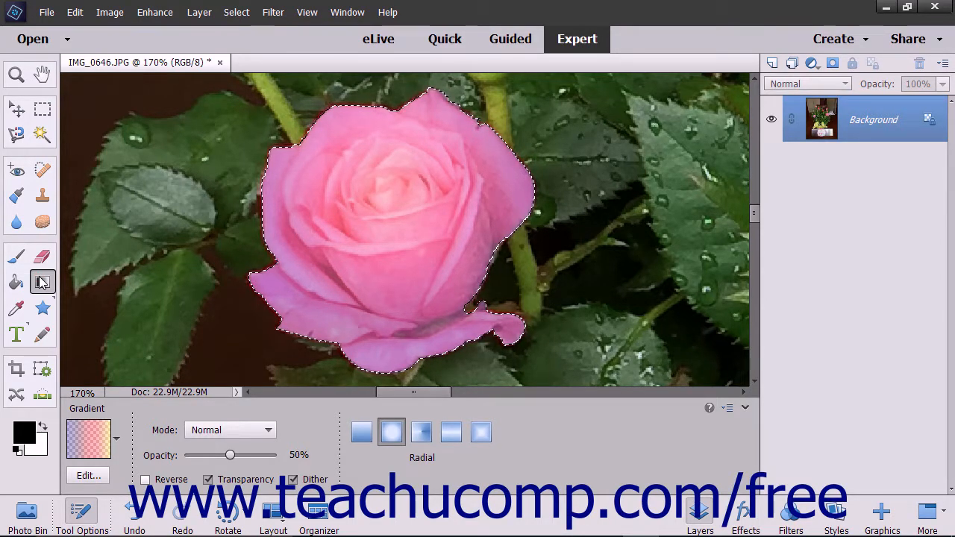
- Open the current gradient for editing, keep its type as Solid and name it My Custom Gradient
{"action": "left_click", "coordinate": [87, 476]}
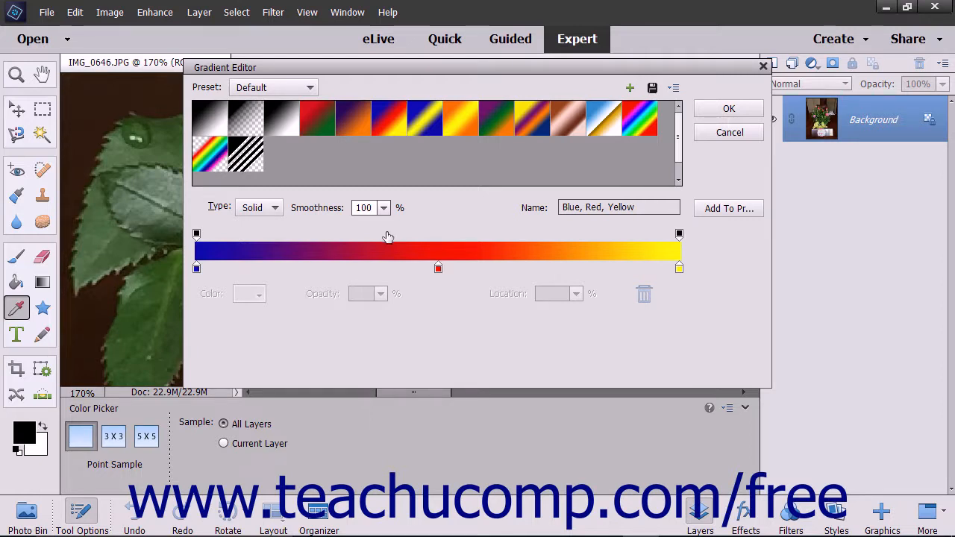
{"action": "left_click", "coordinate": [274, 209]}
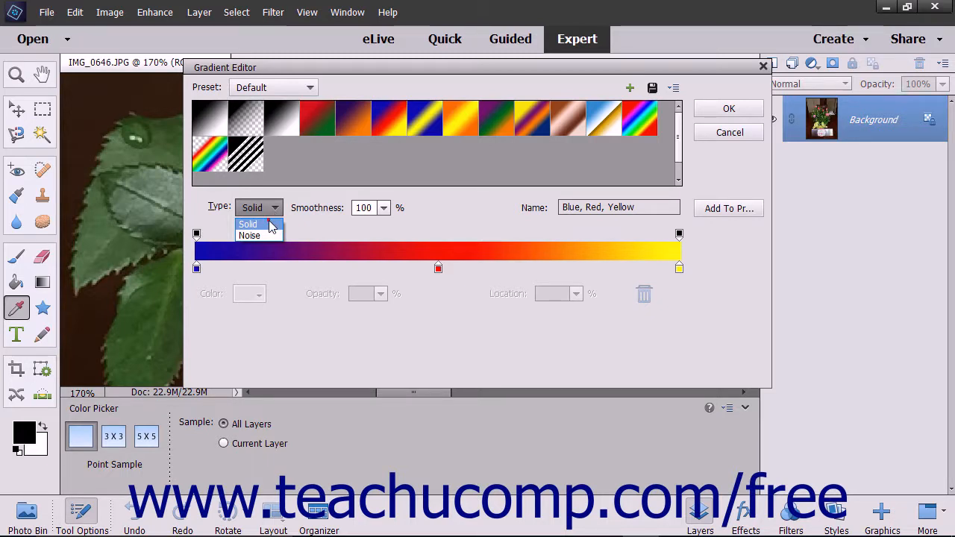
{"action": "left_click", "coordinate": [271, 224]}
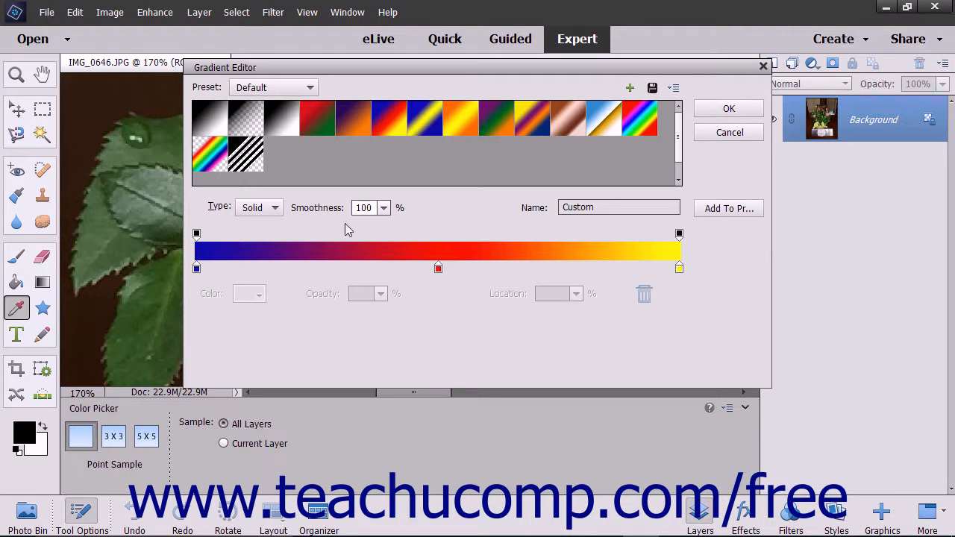
{"action": "double_click", "coordinate": [607, 212]}
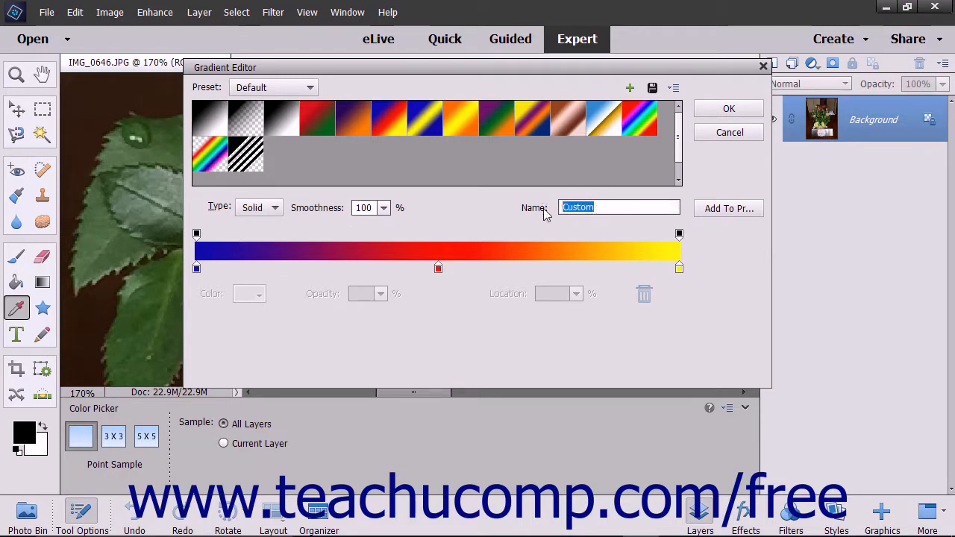
{"action": "type", "text": "My Custom Gradient"}
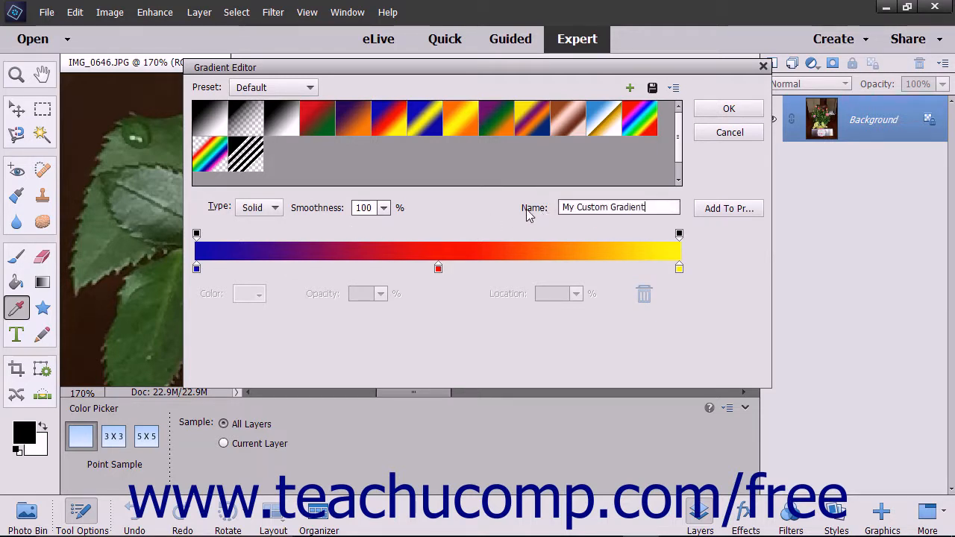
{"action": "left_click", "coordinate": [384, 208]}
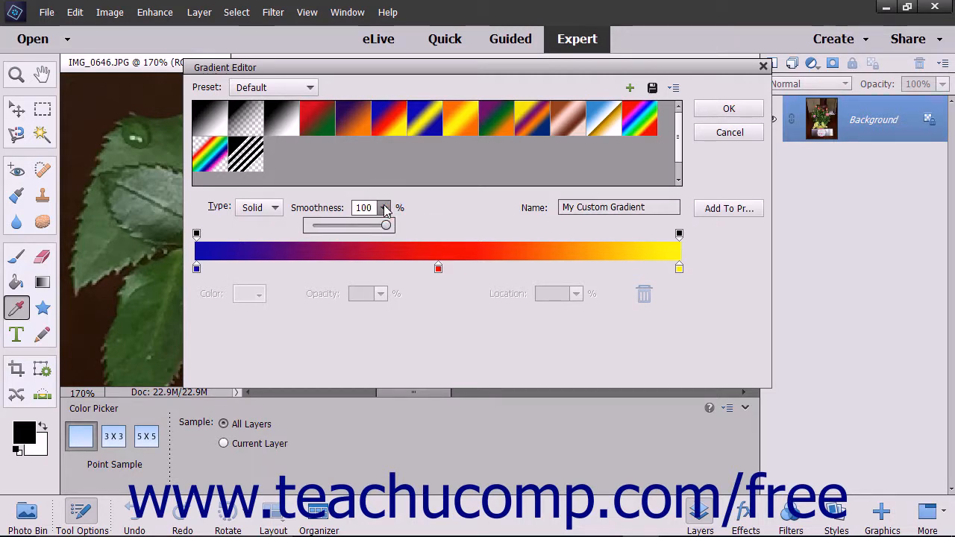
{"action": "left_click", "coordinate": [385, 209]}
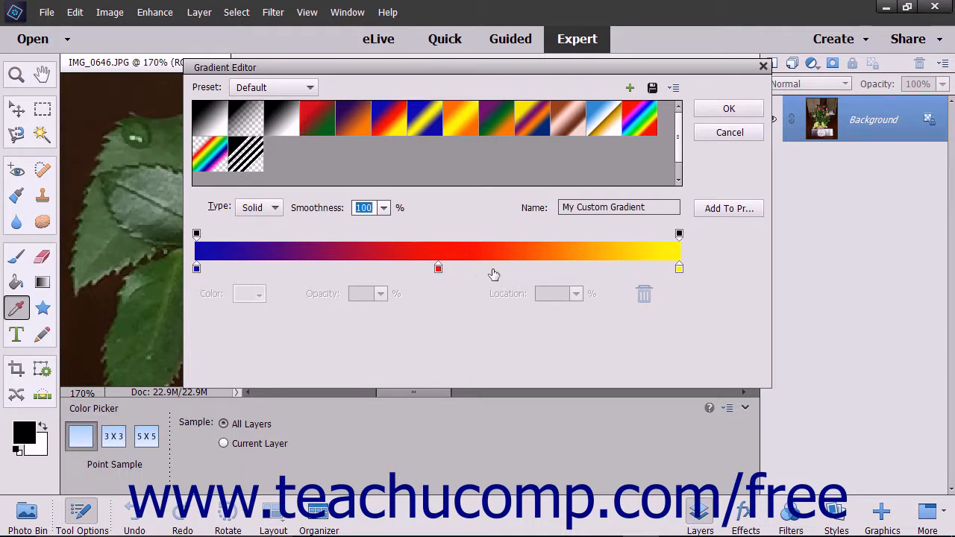
- Add a black color stop at 72% on the gradient bar and delete it again
{"action": "left_click", "coordinate": [547, 270]}
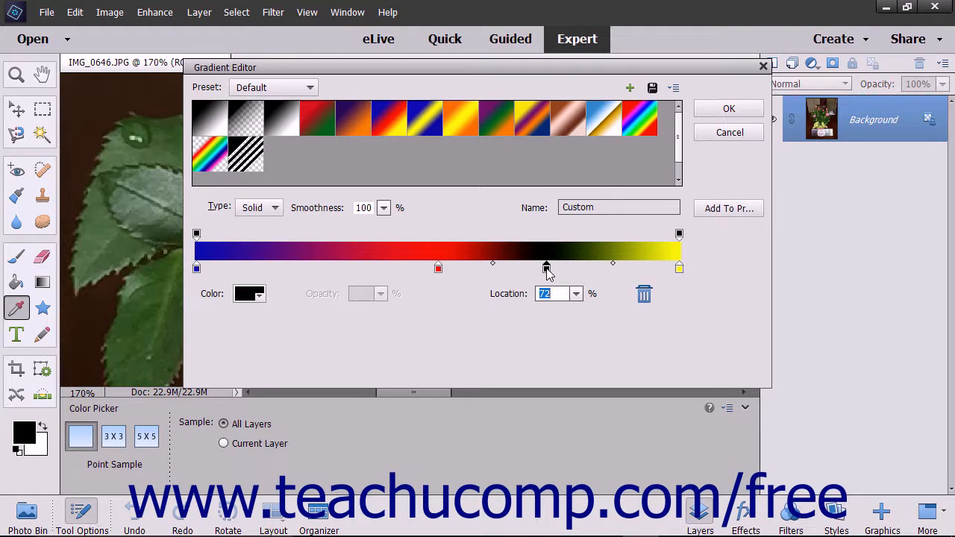
{"action": "left_click", "coordinate": [645, 297]}
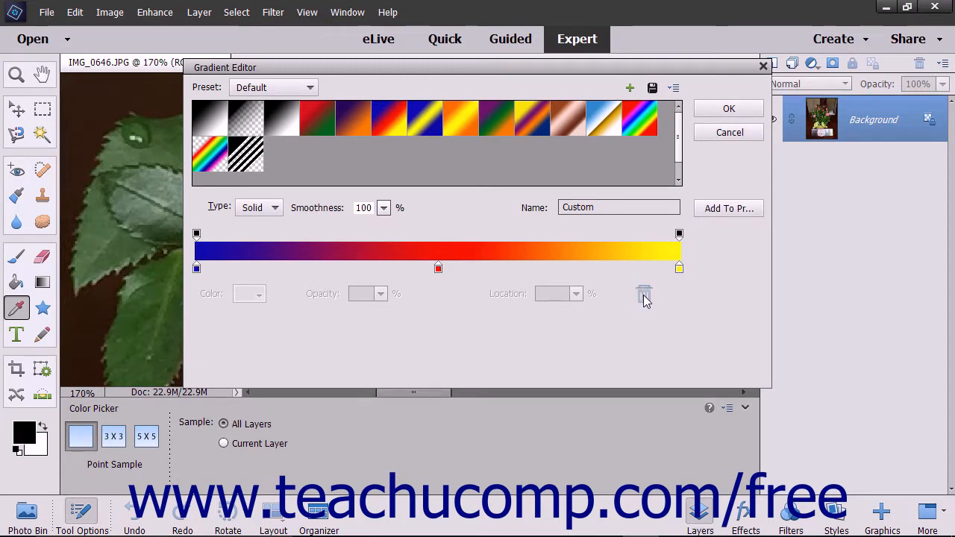
- Change the red middle color stop to blue 1200ff in the color picker
{"action": "left_click", "coordinate": [438, 270]}
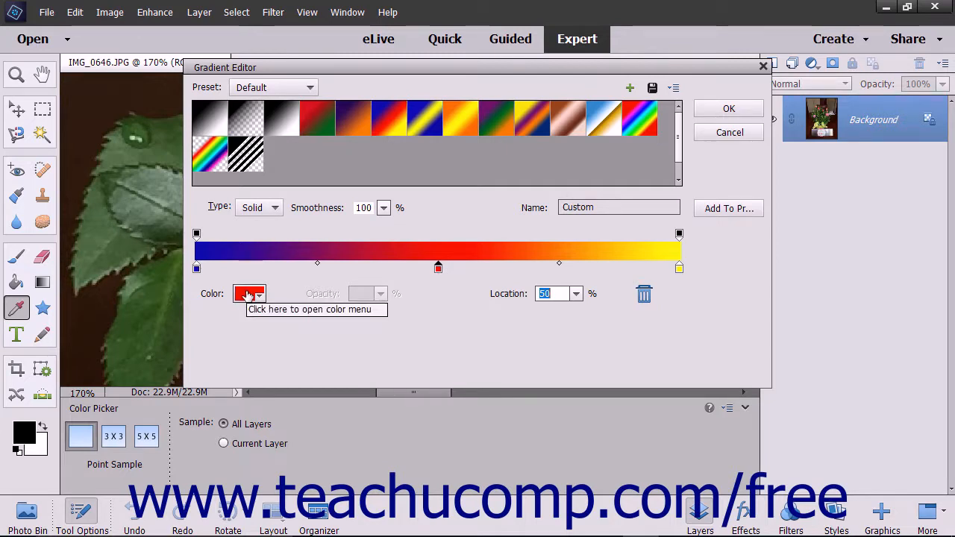
{"action": "left_click", "coordinate": [248, 295]}
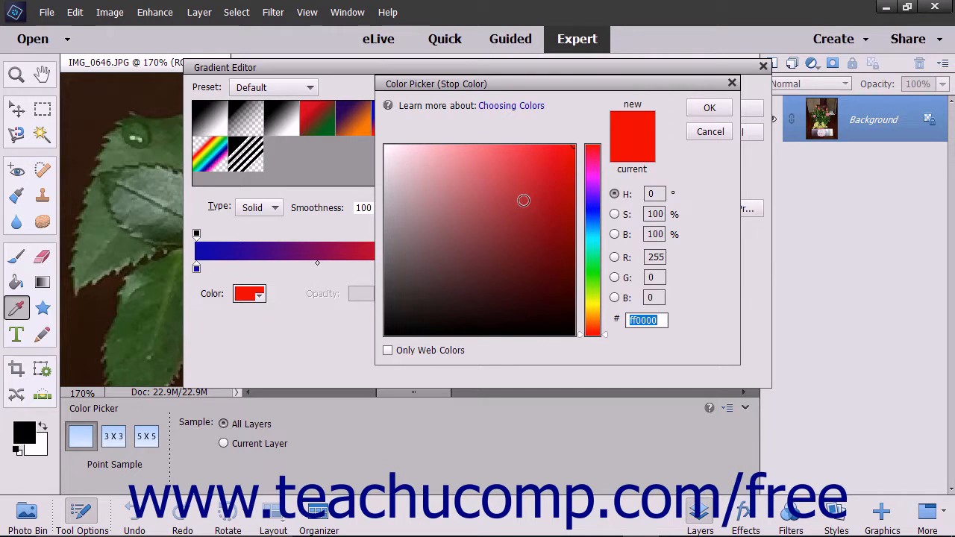
{"action": "left_click", "coordinate": [605, 177]}
{"action": "left_click_drag", "start_coordinate": [605, 182], "coordinate": [604, 205]}
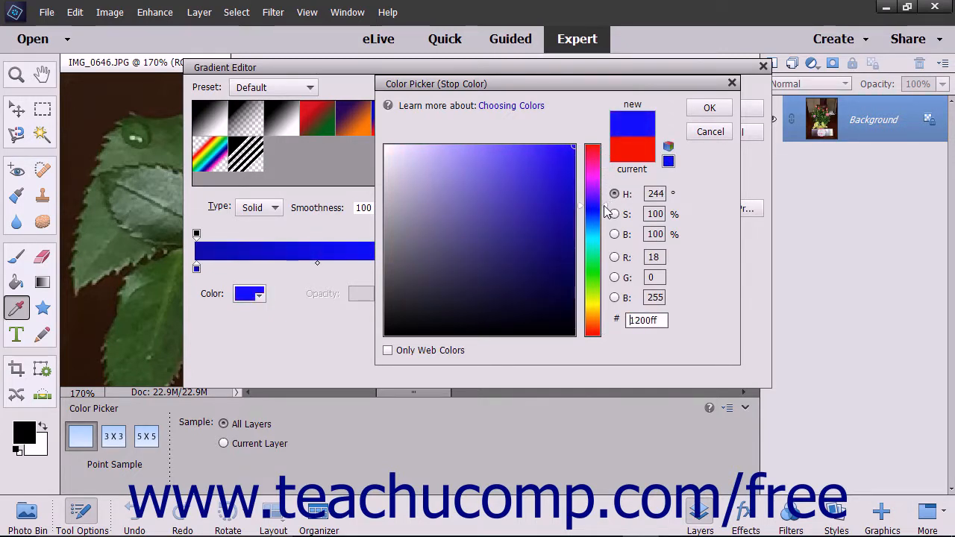
{"action": "left_click", "coordinate": [706, 108]}
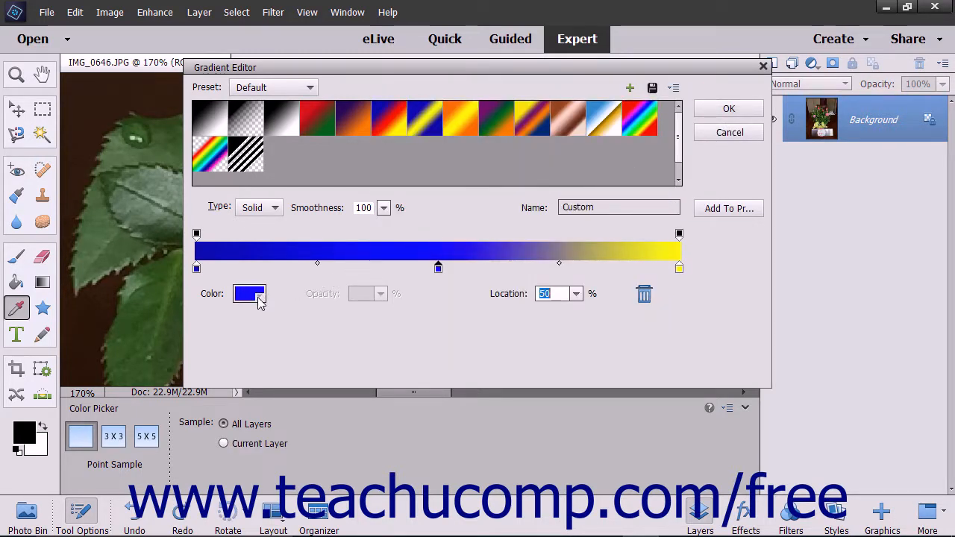
- Recolor the middle color stop with the magenta swatch from the Default color swatches
{"action": "left_click", "coordinate": [258, 298]}
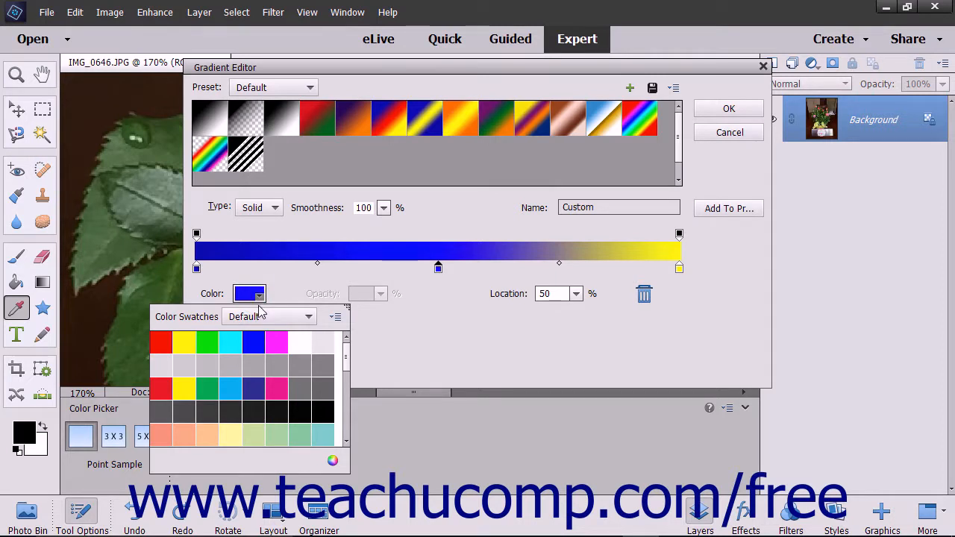
{"action": "left_click", "coordinate": [276, 342]}
{"action": "left_click", "coordinate": [261, 298]}
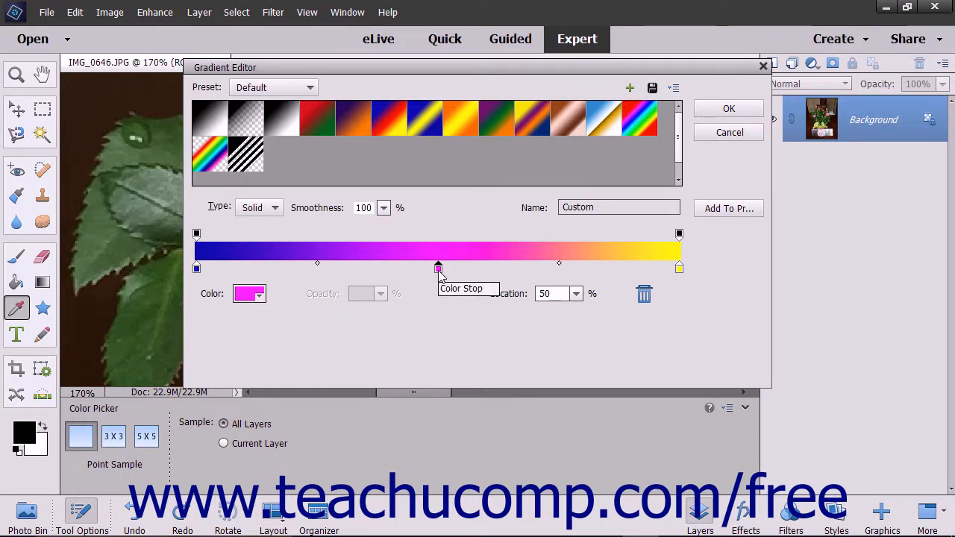
- Move the magenta color stop to 27% and shift the midpoint between magenta and yellow to 80%
{"action": "left_click_drag", "start_coordinate": [439, 272], "coordinate": [330, 281]}
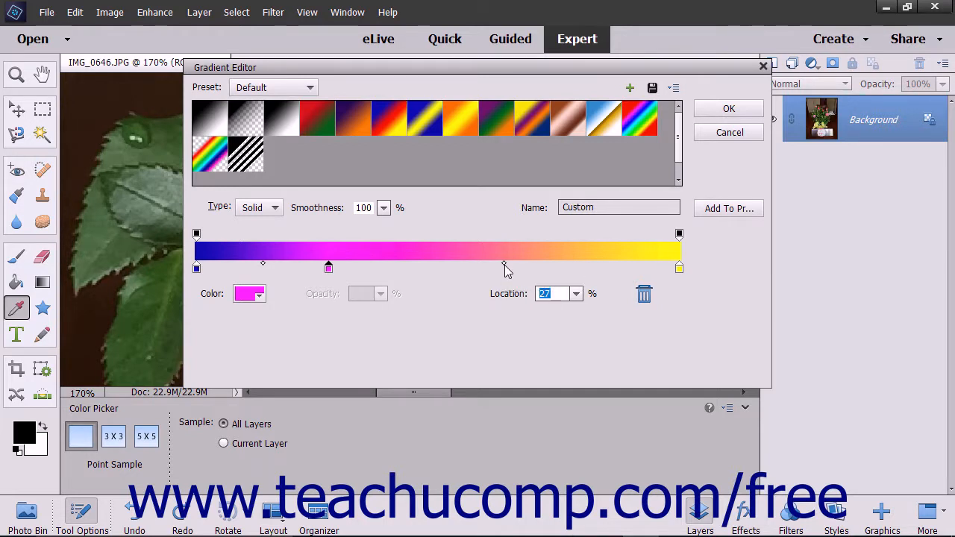
{"action": "left_click_drag", "start_coordinate": [505, 265], "coordinate": [609, 265]}
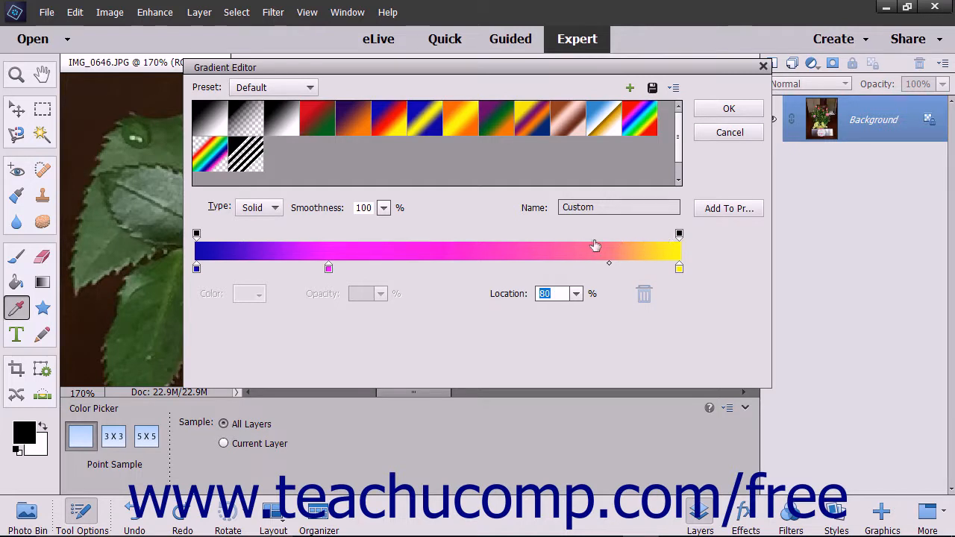
- Add an opacity stop at 76% above the gradient bar and delete it again
{"action": "left_click", "coordinate": [565, 236]}
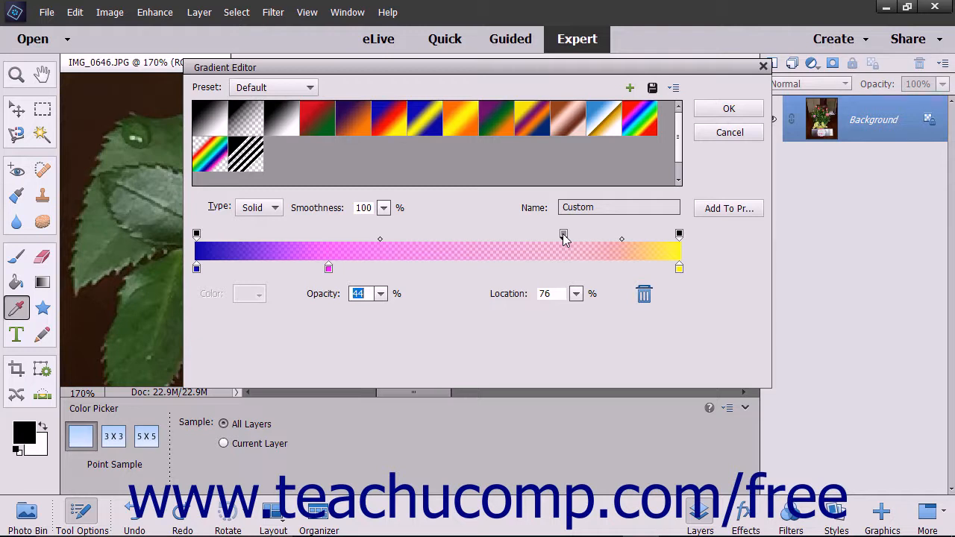
{"action": "left_click", "coordinate": [644, 296]}
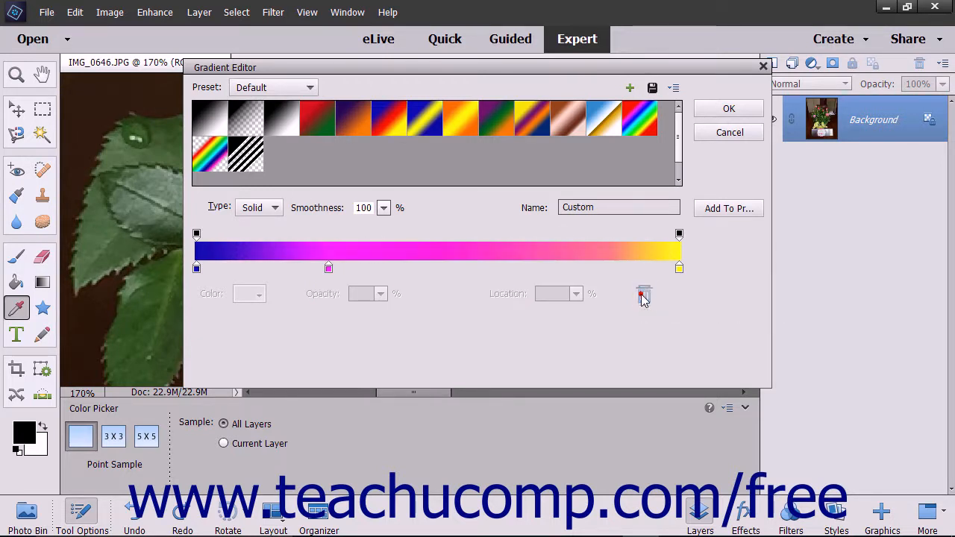
- Lower the opacity stop at the gradient's yellow end to 1% and add the gradient to the presets
{"action": "left_click", "coordinate": [679, 236]}
{"action": "left_click", "coordinate": [381, 294]}
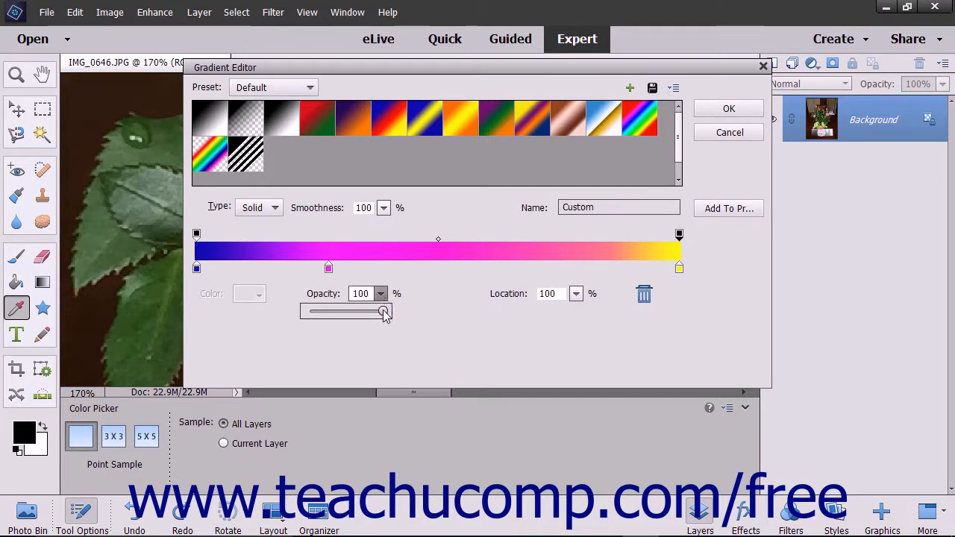
{"action": "left_click_drag", "start_coordinate": [384, 312], "coordinate": [310, 326]}
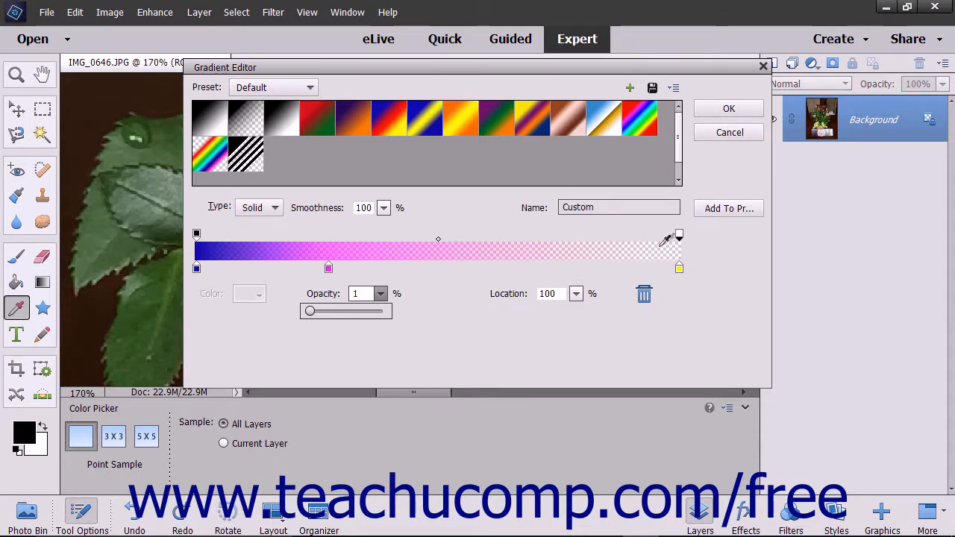
{"action": "left_click", "coordinate": [713, 210]}
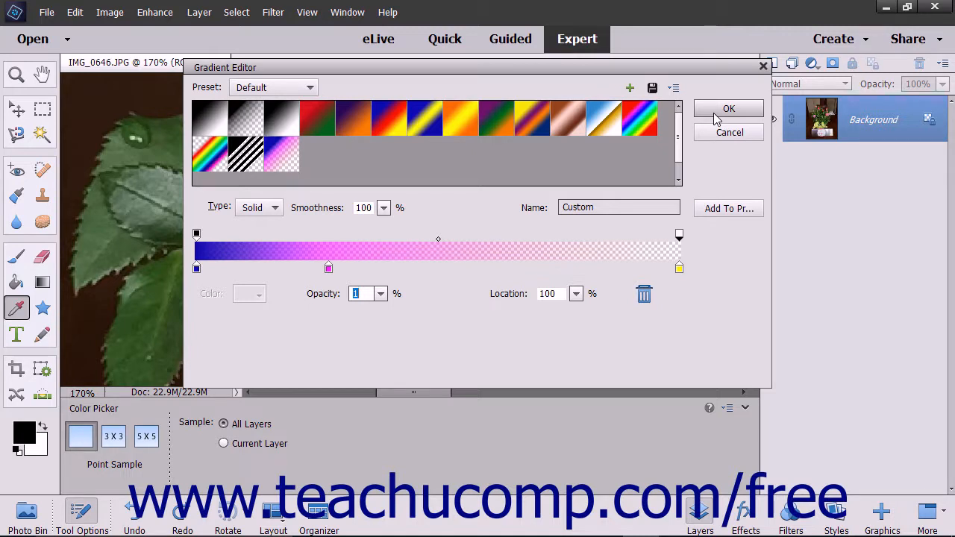
- Switch the gradient type to Noise and set its roughness to 73%
{"action": "left_click", "coordinate": [278, 210]}
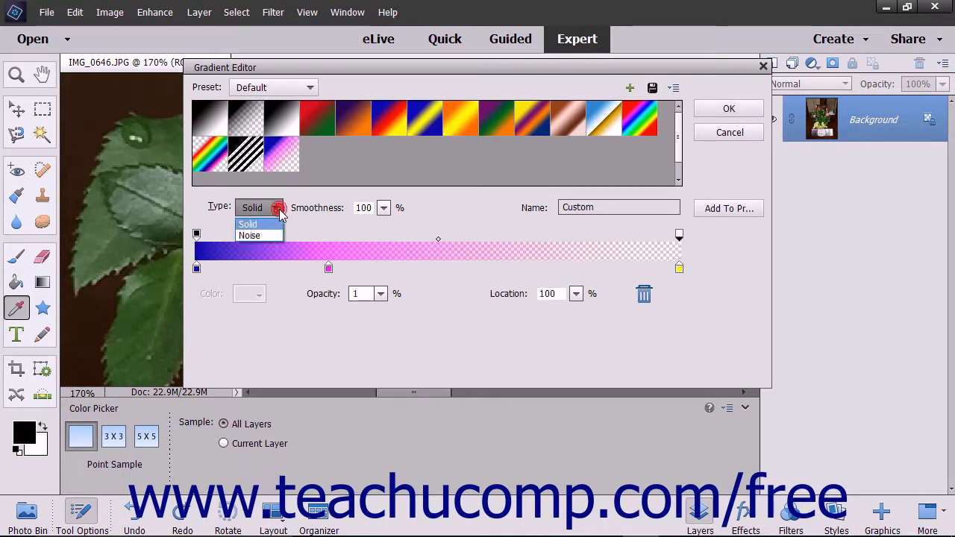
{"action": "left_click", "coordinate": [270, 237]}
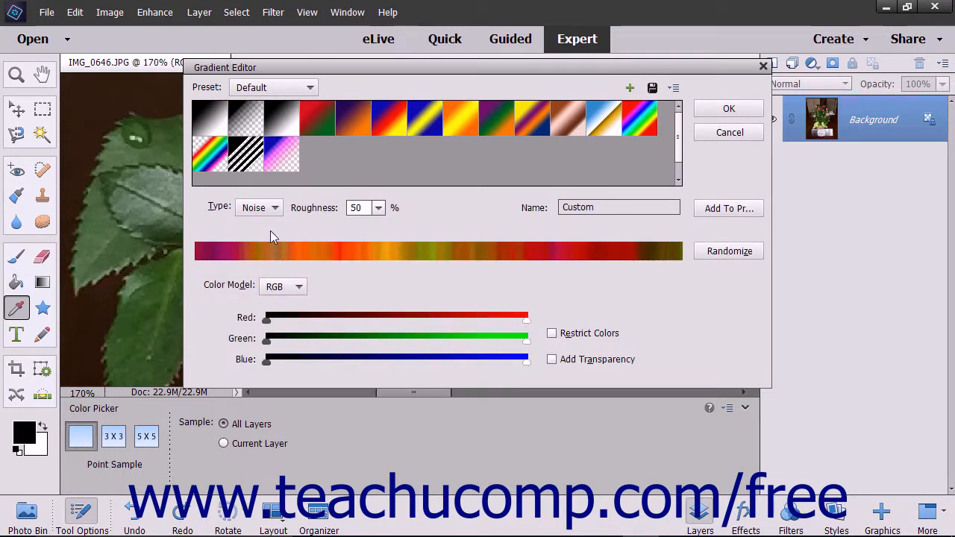
{"action": "left_click", "coordinate": [378, 209]}
{"action": "left_click_drag", "start_coordinate": [381, 225], "coordinate": [397, 227]}
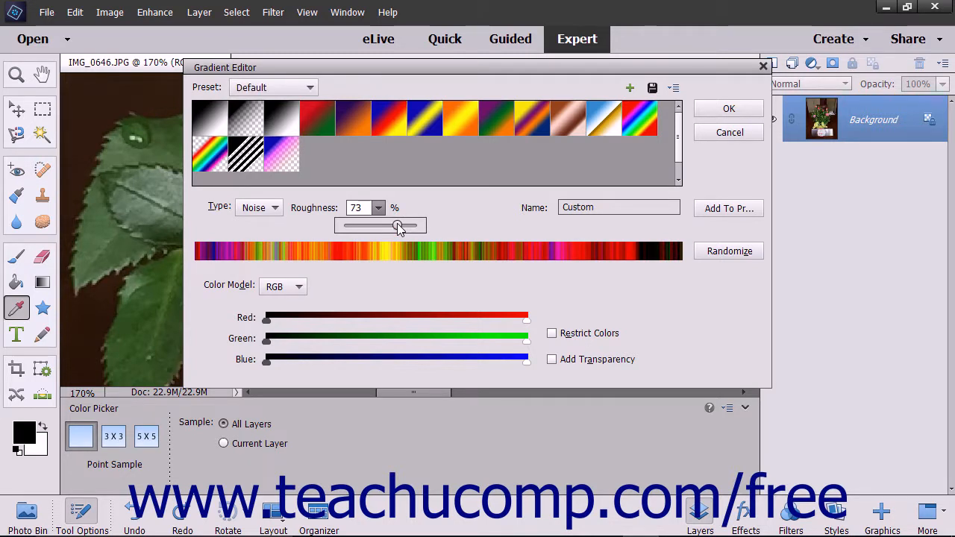
{"action": "left_click", "coordinate": [379, 211]}
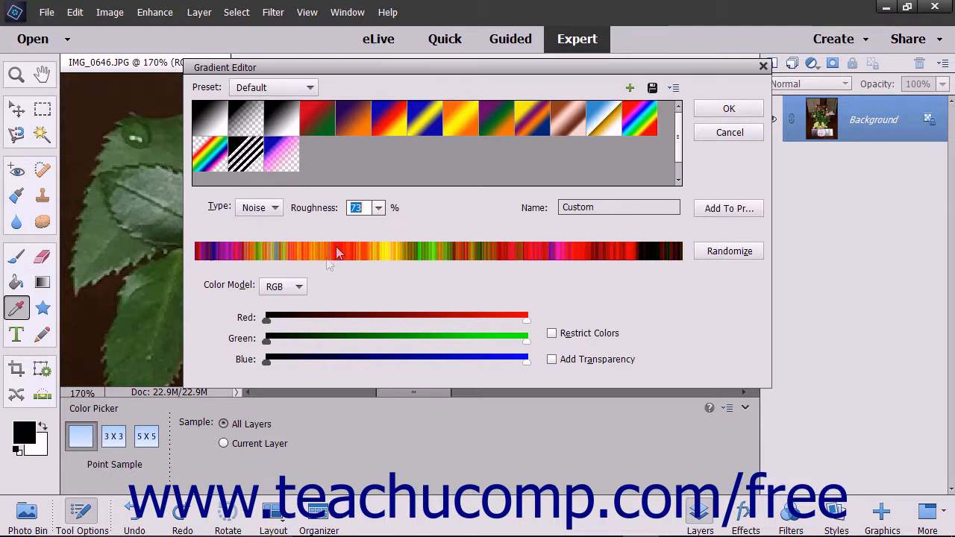
- Keep the RGB color model and raise the lower limits of red and green to about a third and blue to about two thirds
{"action": "left_click", "coordinate": [298, 288]}
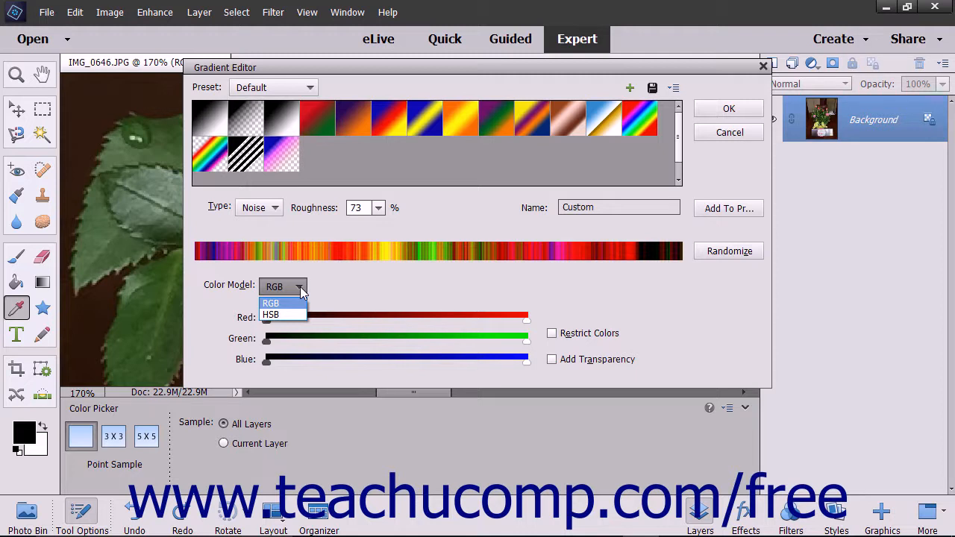
{"action": "left_click", "coordinate": [300, 286]}
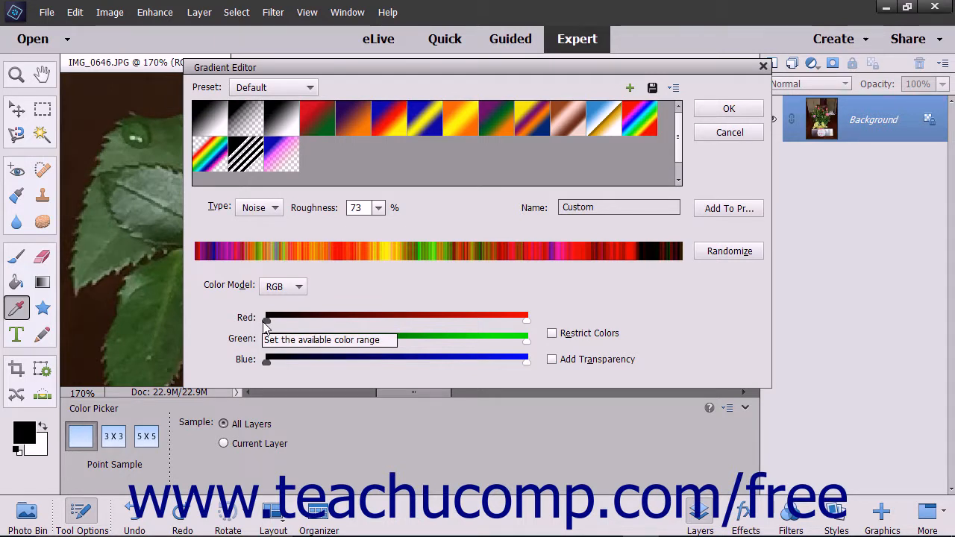
{"action": "left_click_drag", "start_coordinate": [266, 321], "coordinate": [361, 318]}
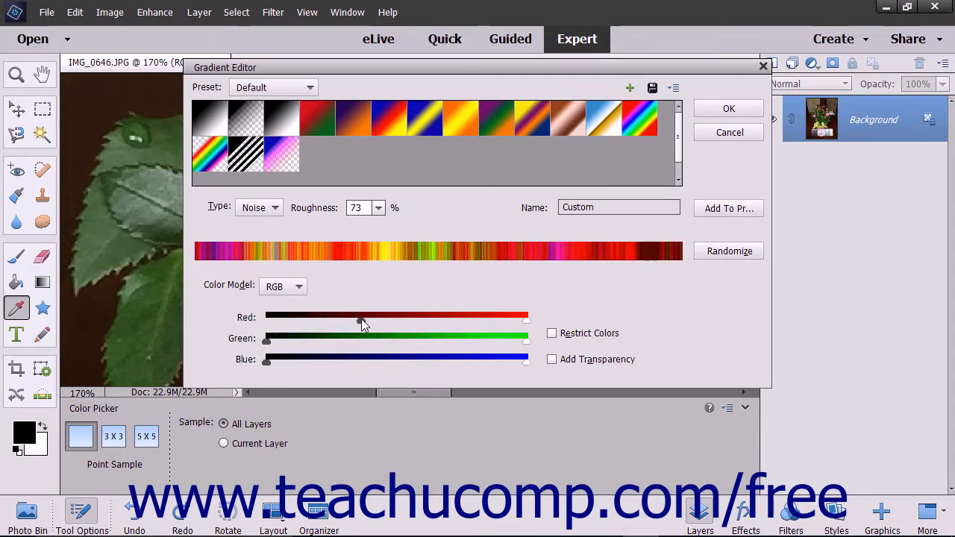
{"action": "left_click_drag", "start_coordinate": [268, 341], "coordinate": [361, 341]}
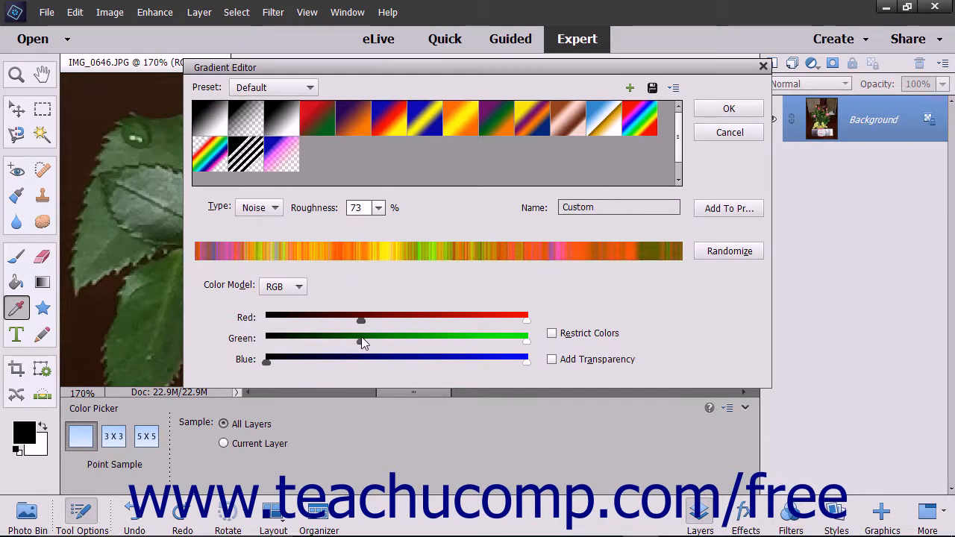
{"action": "left_click_drag", "start_coordinate": [269, 362], "coordinate": [436, 363]}
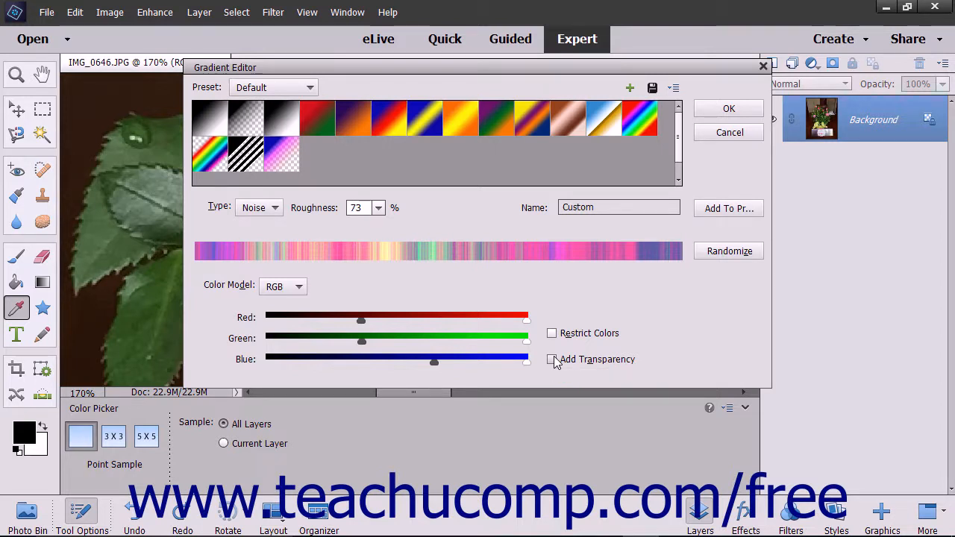
- Randomize the noise gradient three times and accept it as the gradient to paint with
{"action": "left_click", "coordinate": [710, 255]}
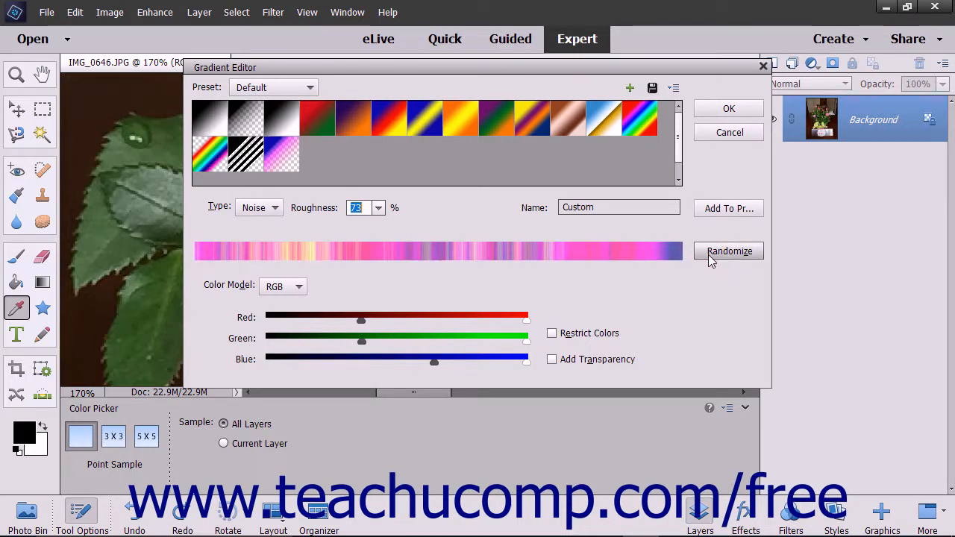
{"action": "left_click", "coordinate": [709, 254]}
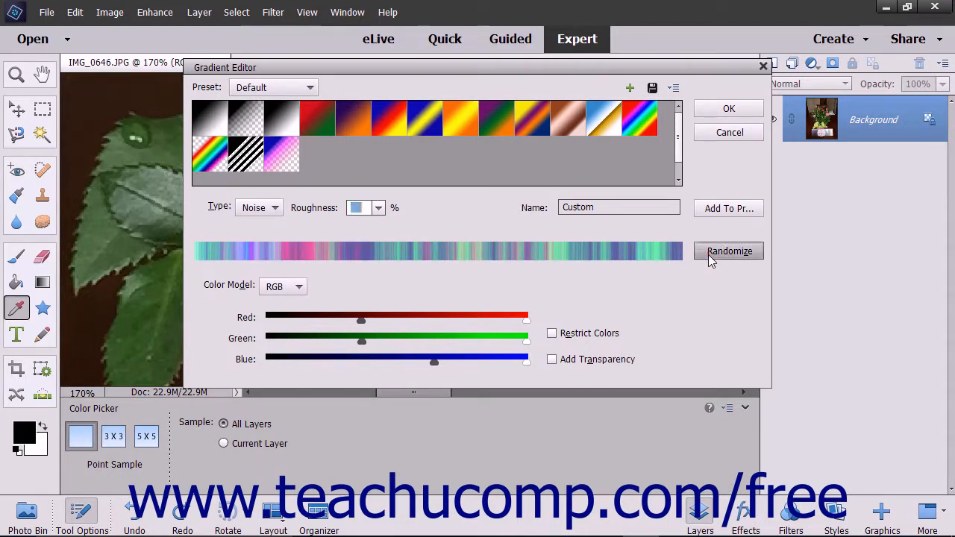
{"action": "left_click", "coordinate": [708, 255]}
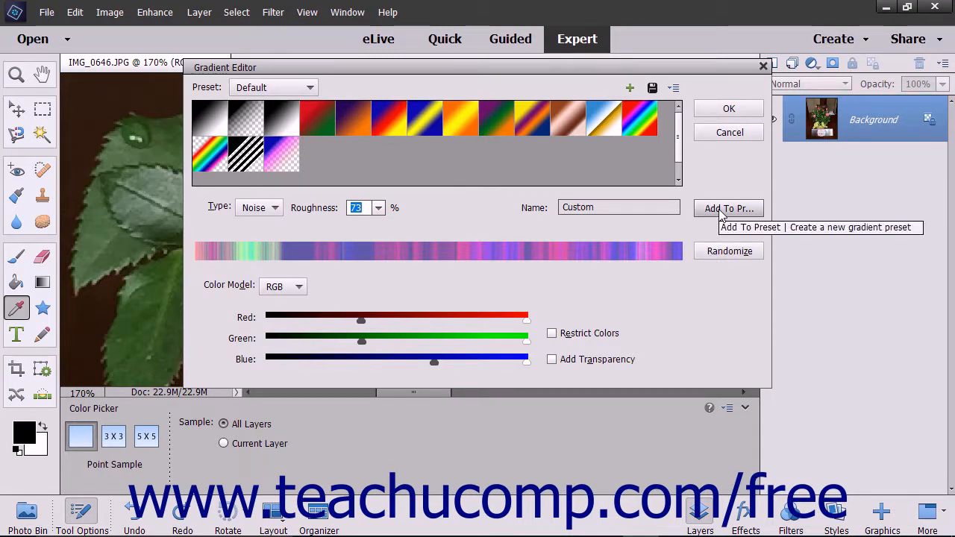
{"action": "left_click", "coordinate": [724, 130]}
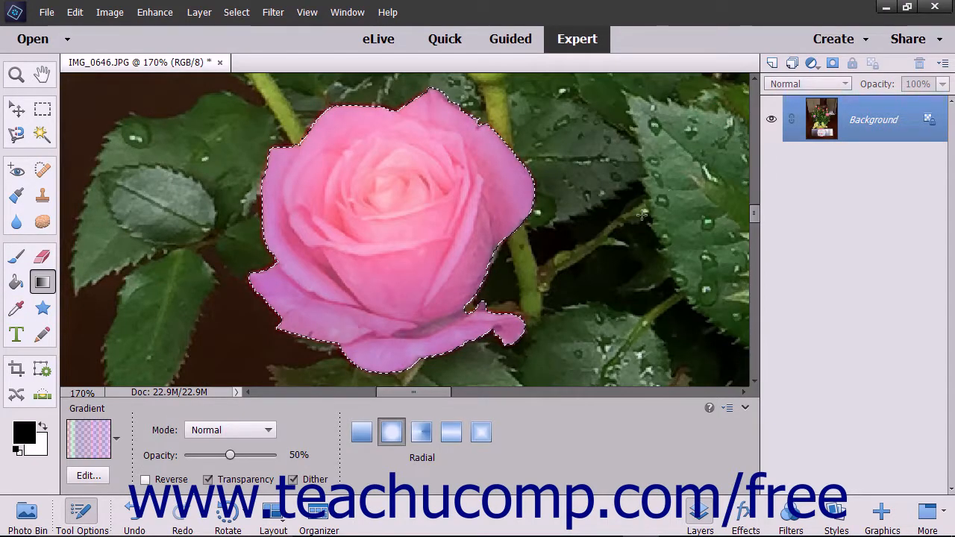